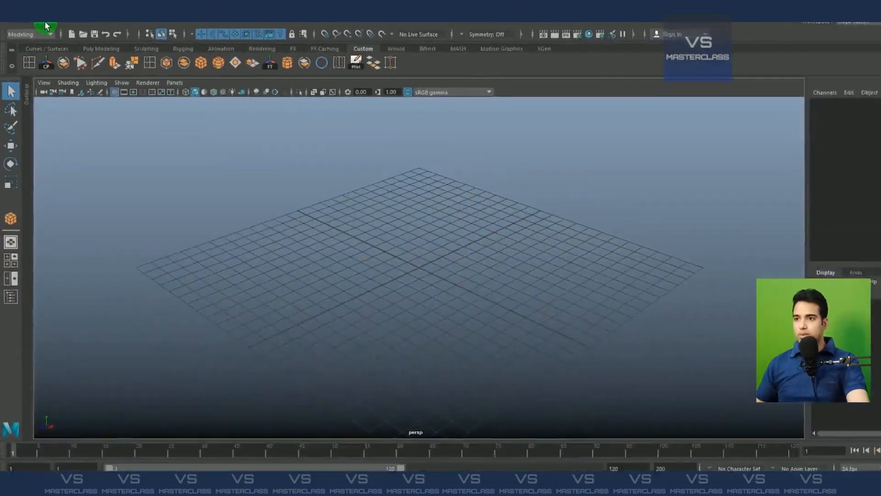
Create a polygon cube interactively, drawing a wide, flat rectangular slab on the grid as the tabletop
click(46, 23)
mouse_move(60, 54)
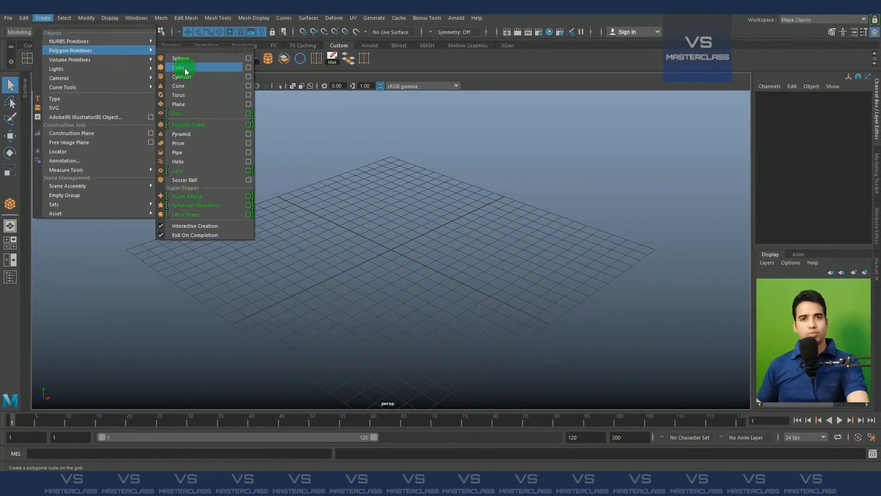
click(187, 72)
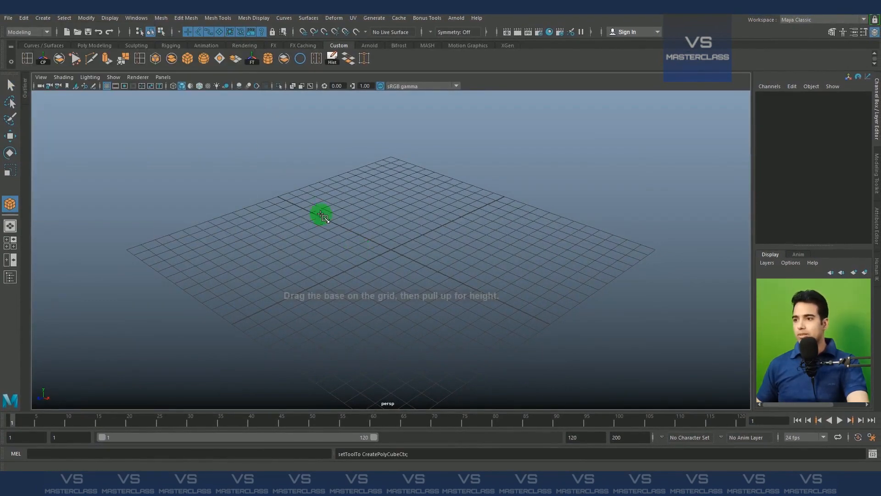
drag(321, 206, 402, 327)
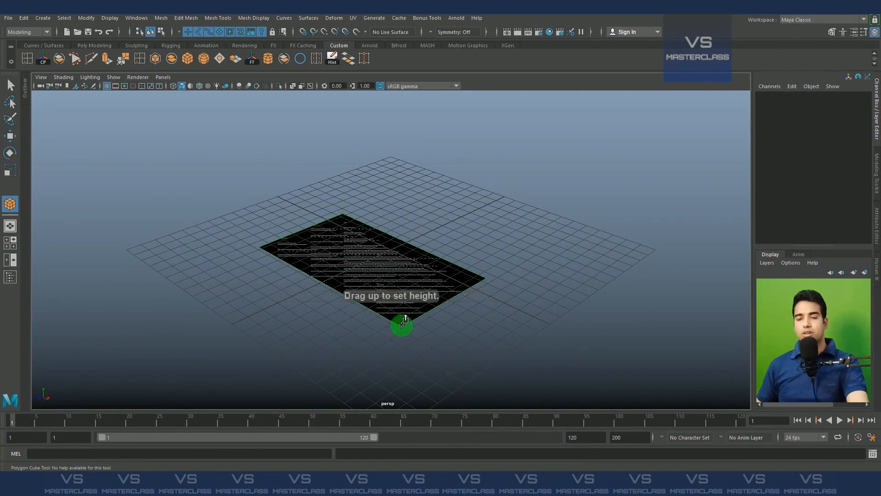
drag(402, 323, 392, 259)
Select the slab and, with the Move tool, raise it above the grid
click(592, 273)
drag(557, 243, 238, 381)
key(w)
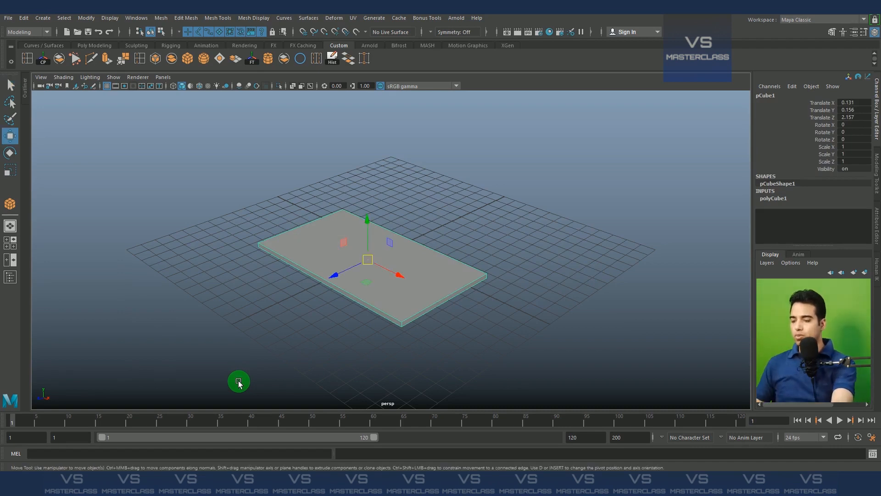
drag(363, 229, 466, 294)
In the top view with wireframe display, select the tabletop slab and center it on the grid origin
key(space)
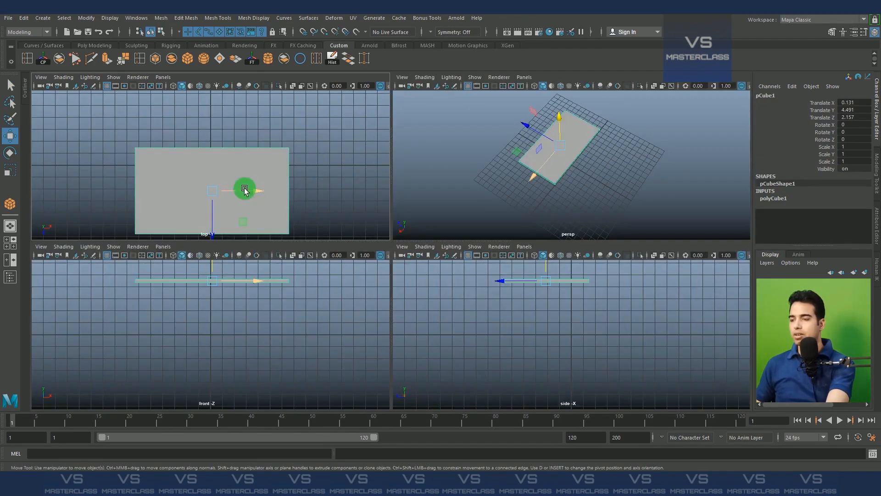
key(space)
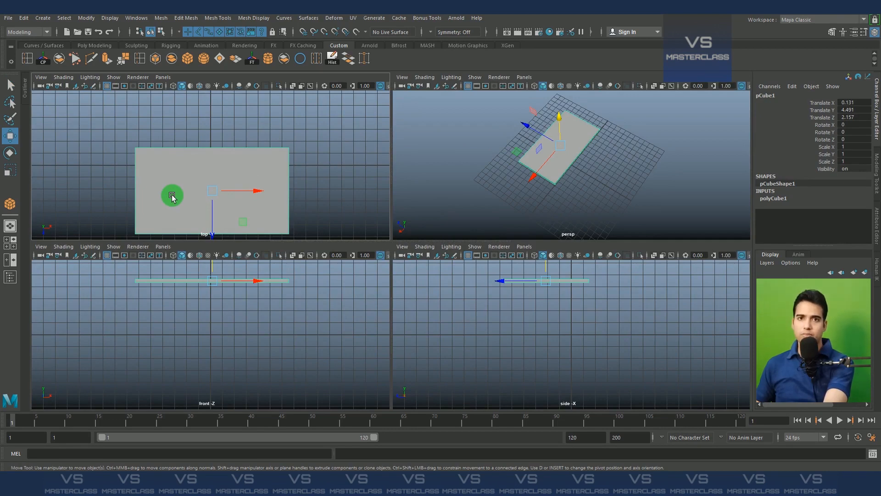
click(14, 244)
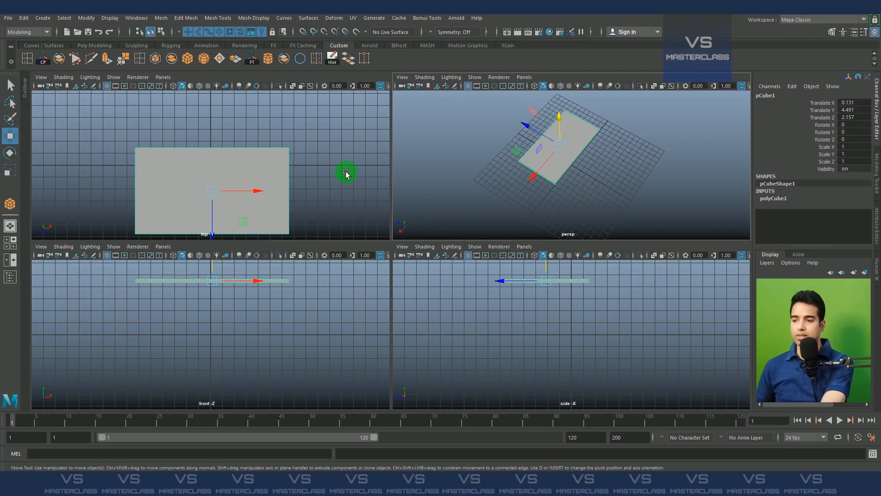
key(space)
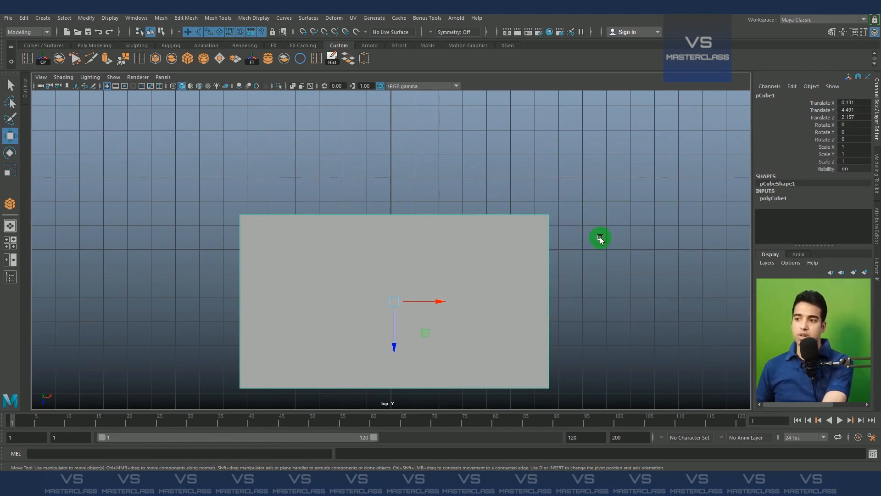
key(space)
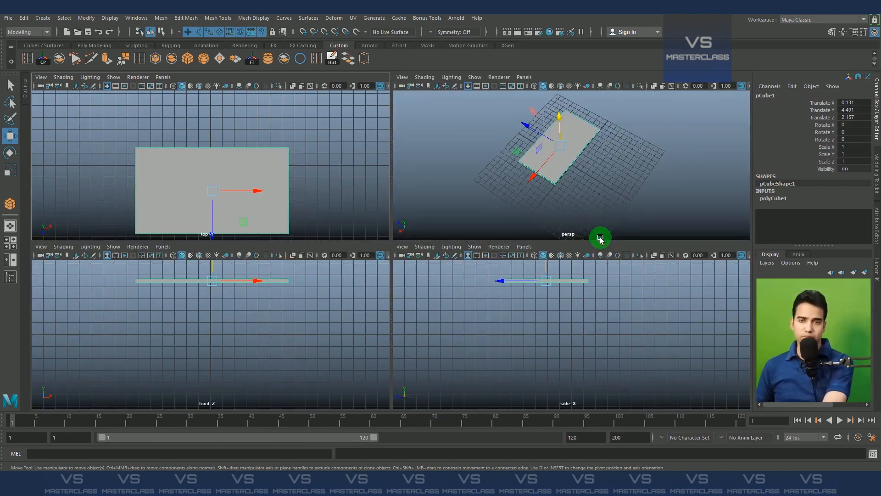
click(328, 190)
key(space)
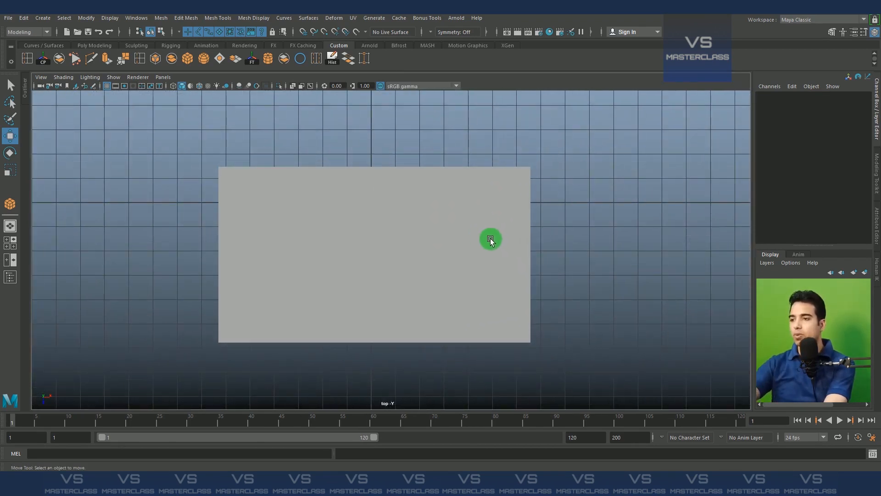
key(4)
drag(287, 147, 560, 355)
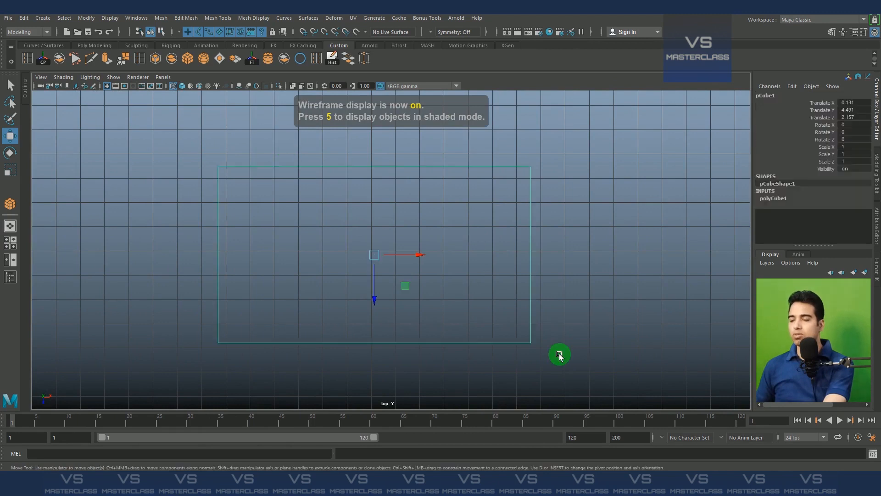
drag(374, 255, 370, 203)
alt+middle_drag(504, 163, 508, 212)
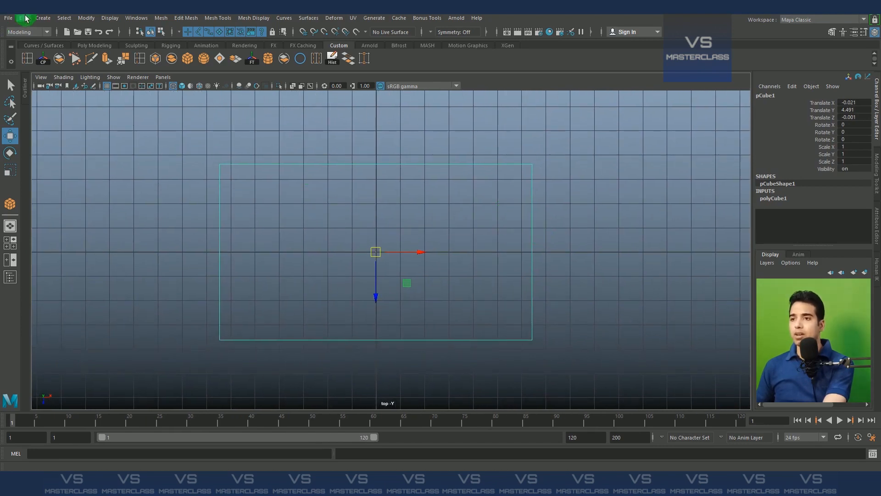
Create another polygon cube in the top view, drawing a thin tall leg near the slab's left corner
click(46, 20)
click(69, 51)
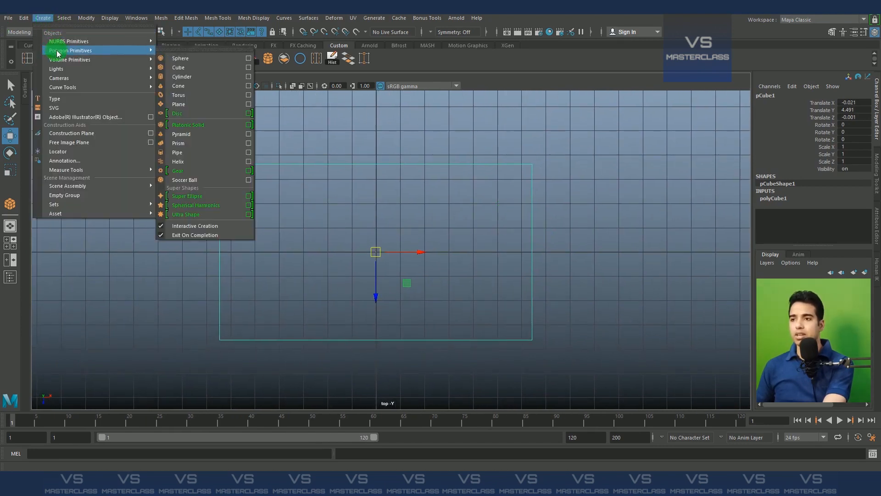
click(181, 68)
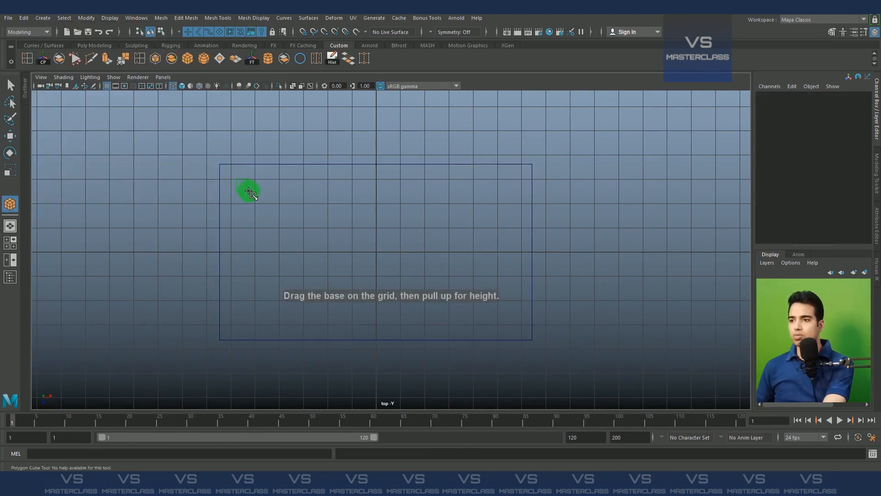
drag(248, 192, 198, 116)
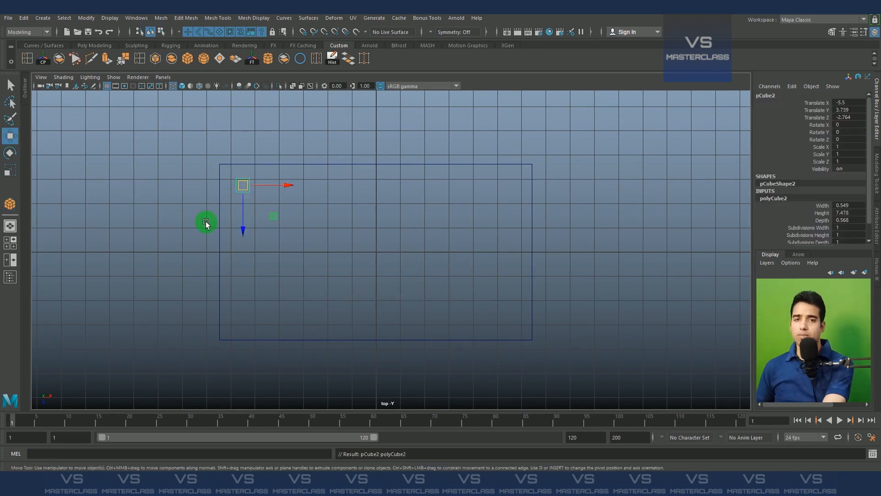
In the front view, select the tabletop slab and move it up above the leg
key(space)
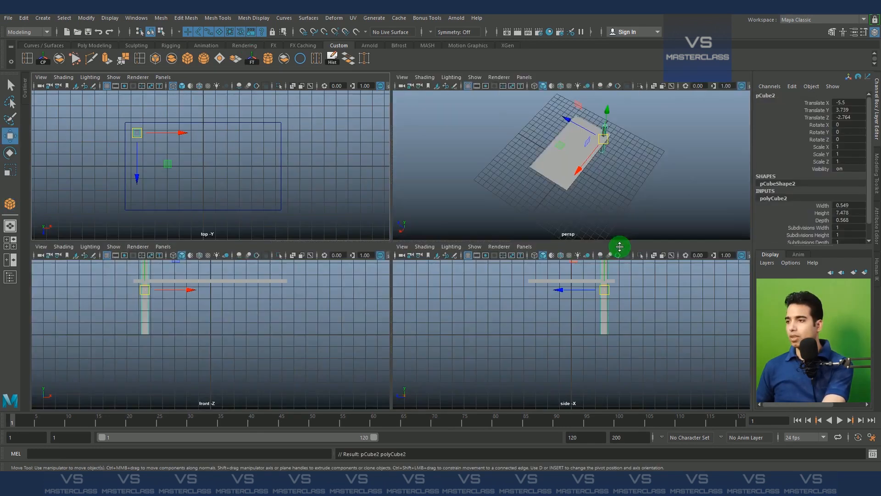
key(space)
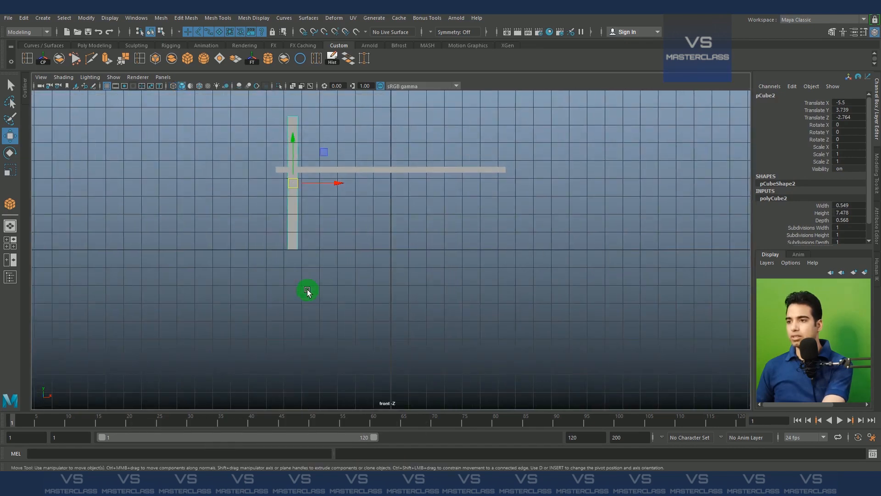
scroll(400, 161, up, 2)
alt+middle_drag(358, 156, 352, 231)
drag(376, 214, 483, 334)
scroll(394, 281, up, 1)
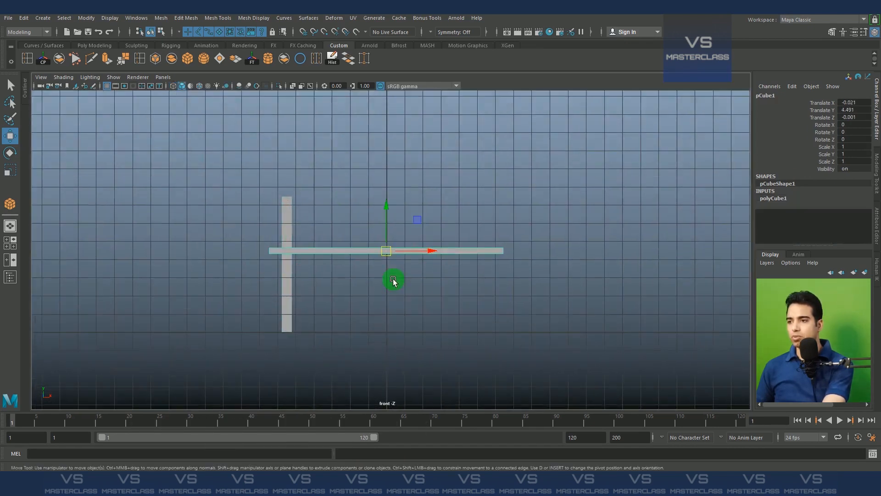
alt+middle_drag(395, 206, 393, 238)
drag(393, 237, 390, 193)
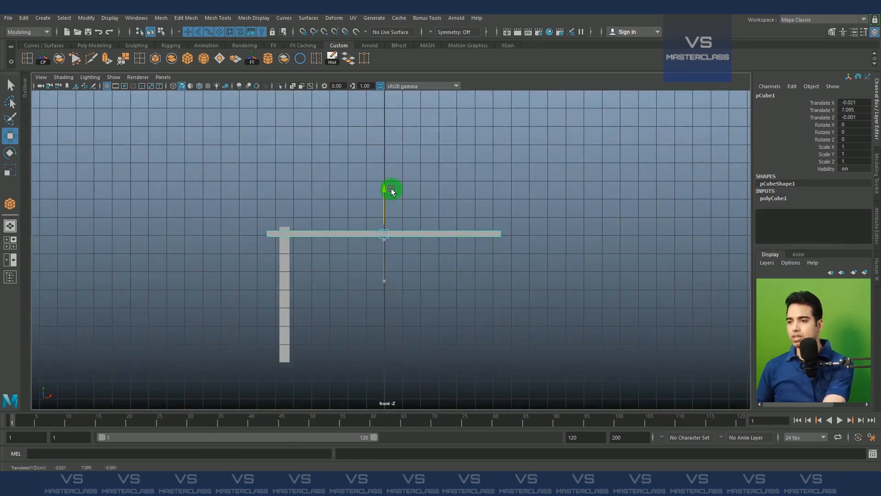
Select the leg and move it up so its top meets the underside of the tabletop
drag(180, 215, 425, 338)
drag(287, 252, 290, 222)
key(space)
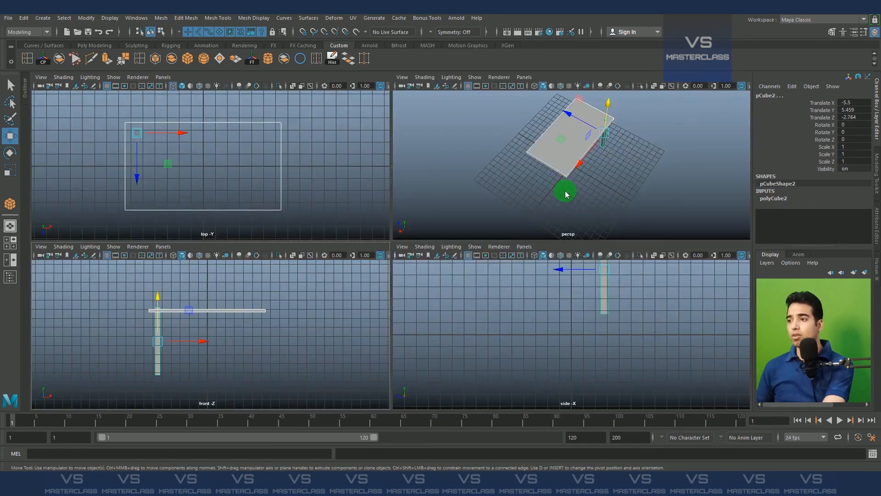
key(space)
alt+drag(575, 214, 439, 254)
alt+drag(559, 344, 482, 271)
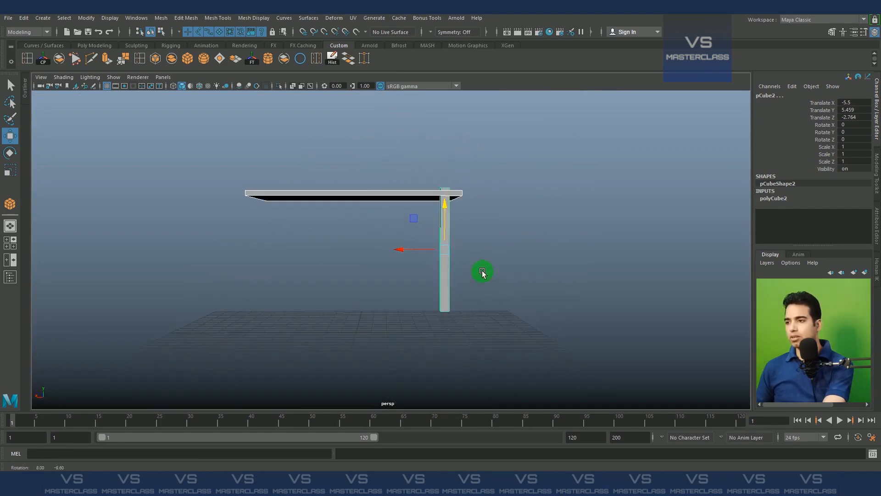
drag(449, 207, 453, 237)
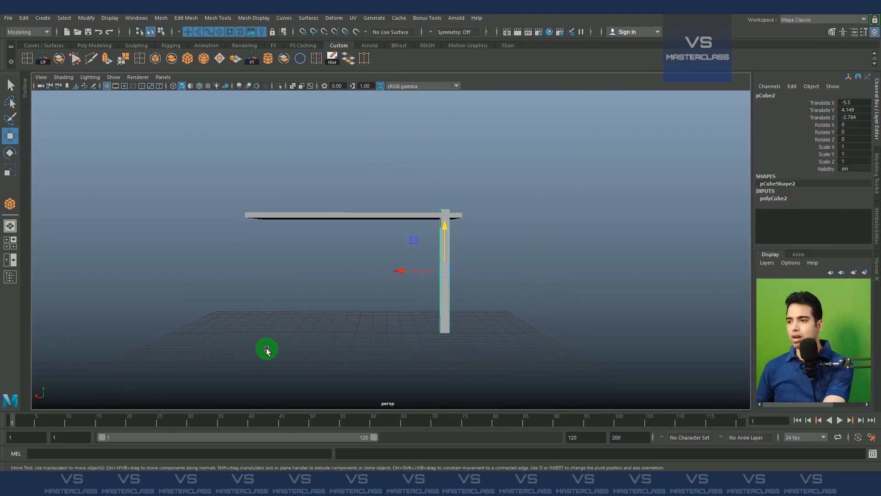
Duplicate the leg and move the copy along X to the opposite end of the tabletop
alt+drag(266, 351, 420, 293)
alt+drag(549, 309, 351, 286)
alt+drag(373, 258, 364, 281)
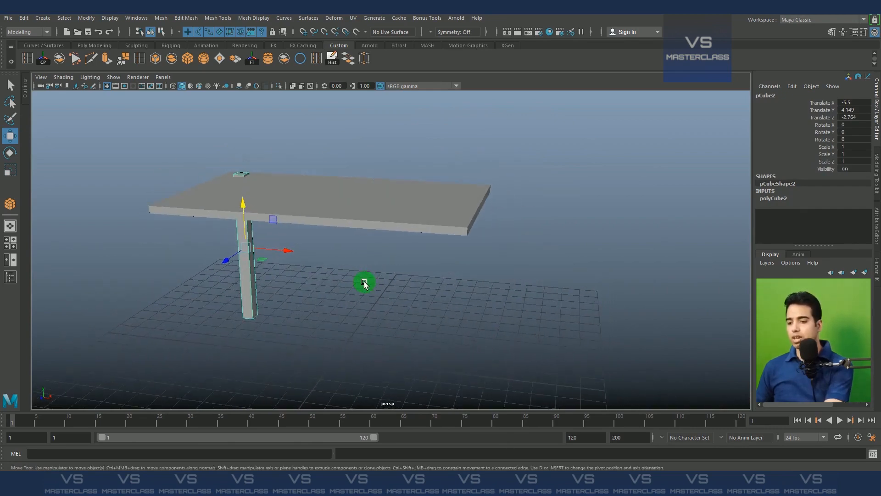
key(ctrl+d)
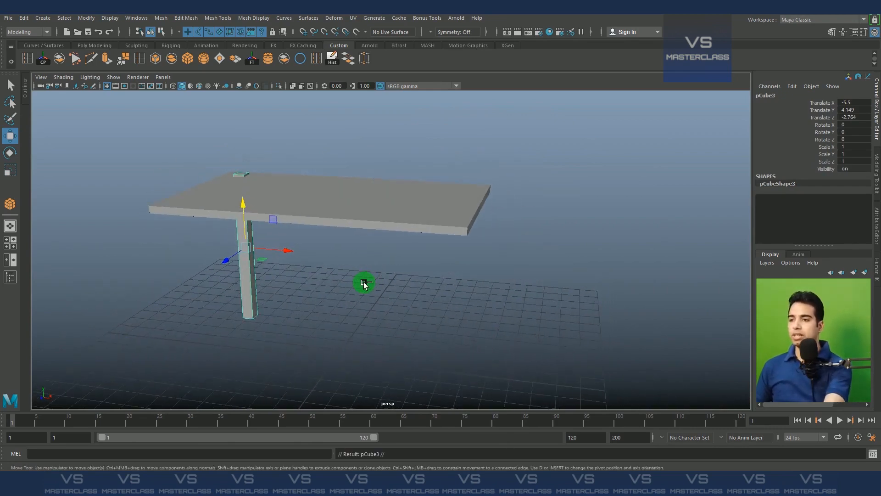
drag(290, 254, 506, 278)
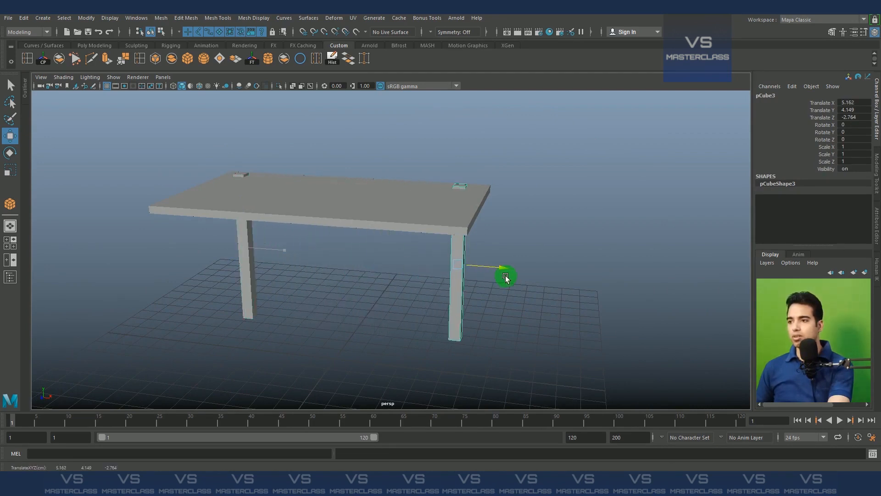
alt+drag(597, 291, 523, 297)
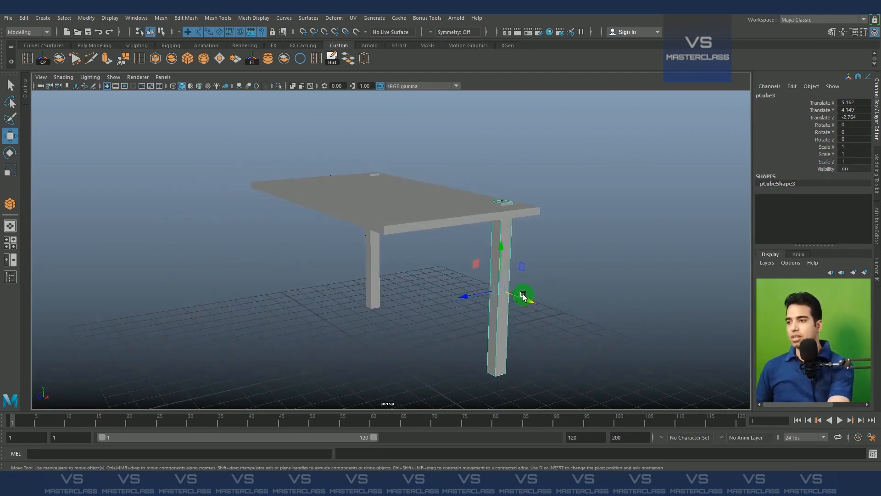
Duplicate the selected right-hand leg with the Duplicate command
click(24, 19)
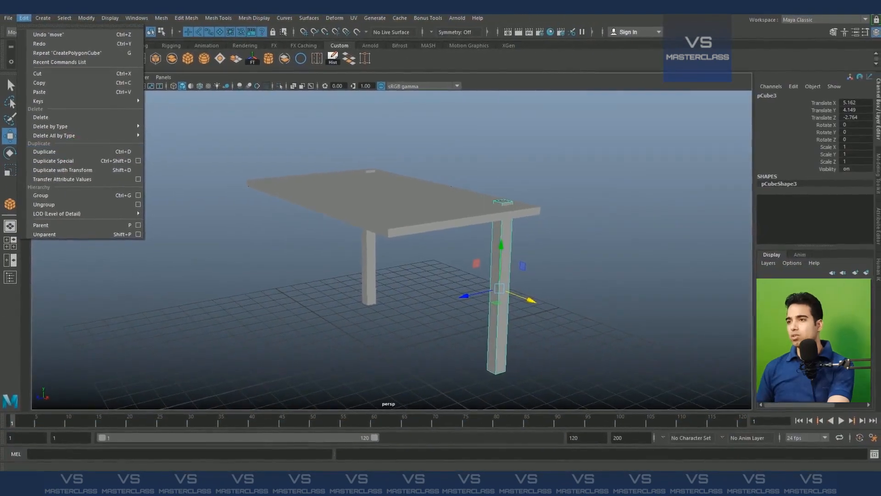
click(145, 253)
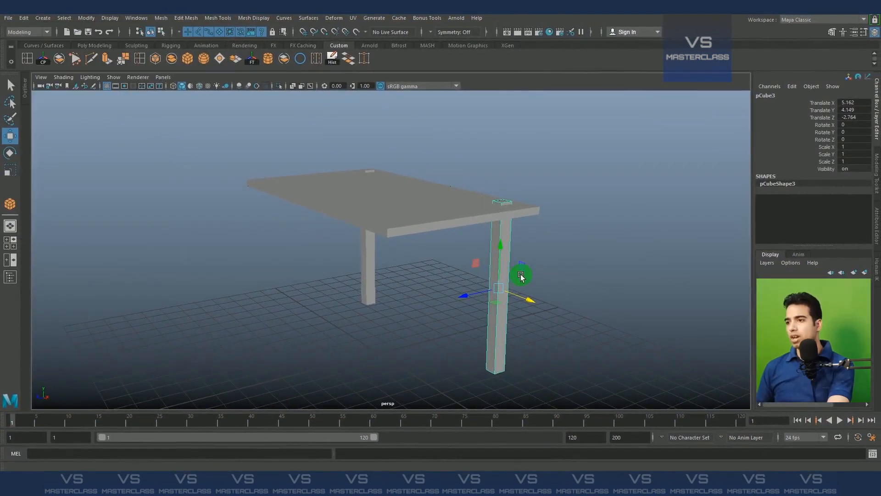
Select each leg and the tabletop in turn to check their positions in the perspective view
drag(321, 274, 616, 420)
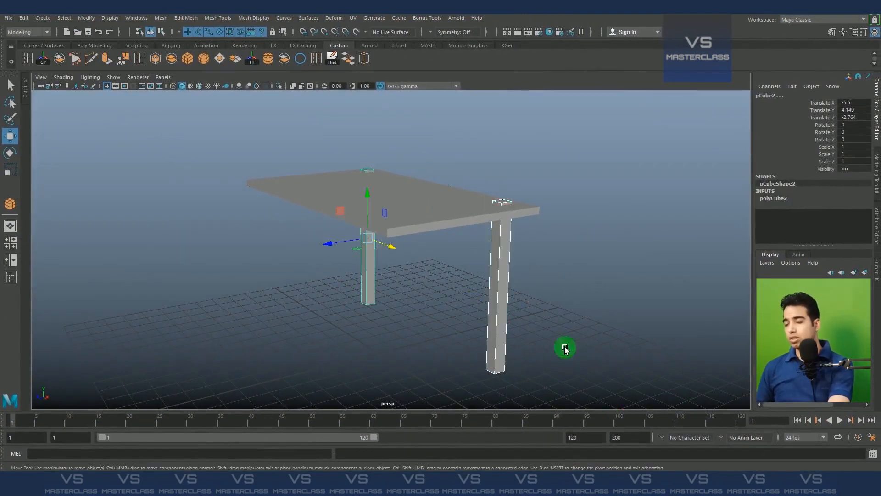
click(582, 296)
drag(208, 288, 679, 459)
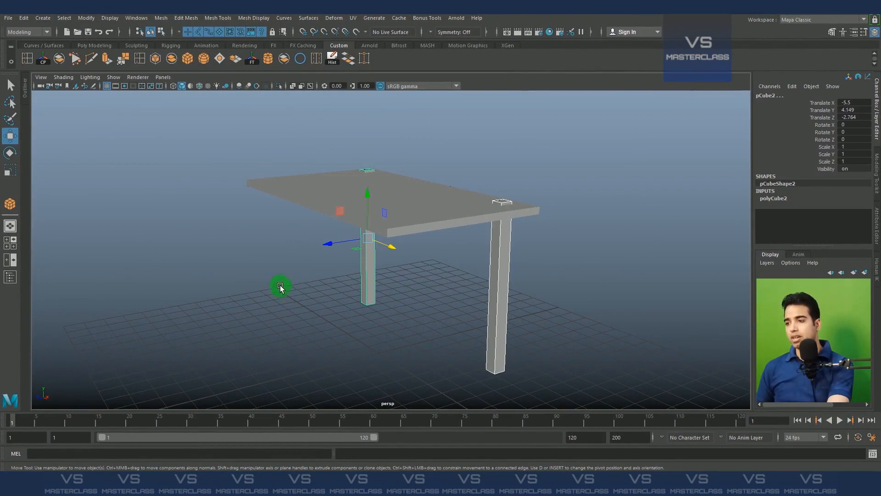
drag(280, 279, 606, 421)
click(607, 421)
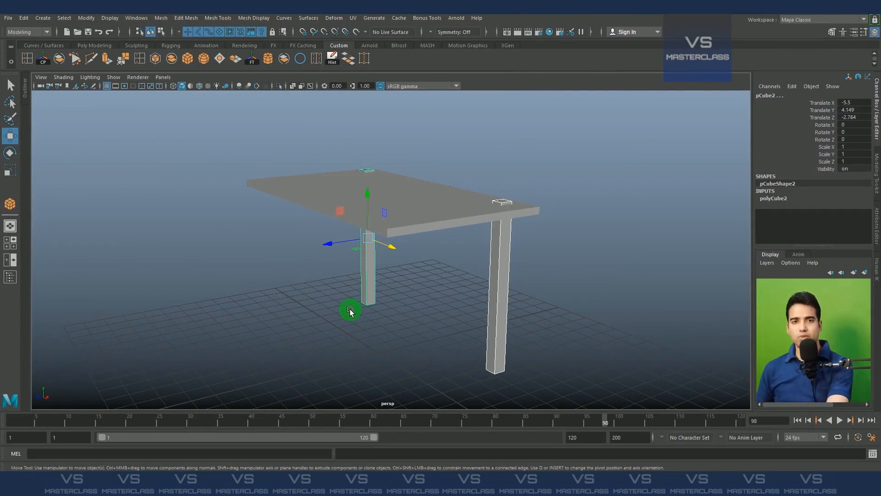
drag(315, 277, 561, 380)
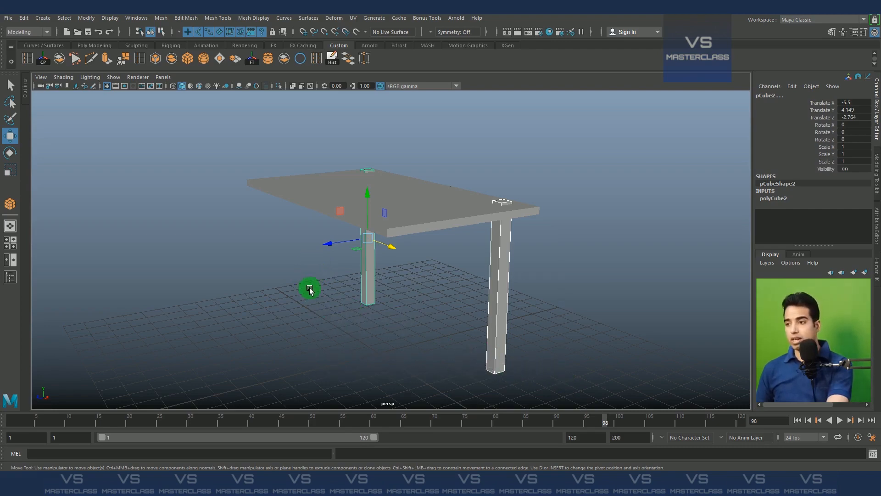
drag(311, 289, 554, 388)
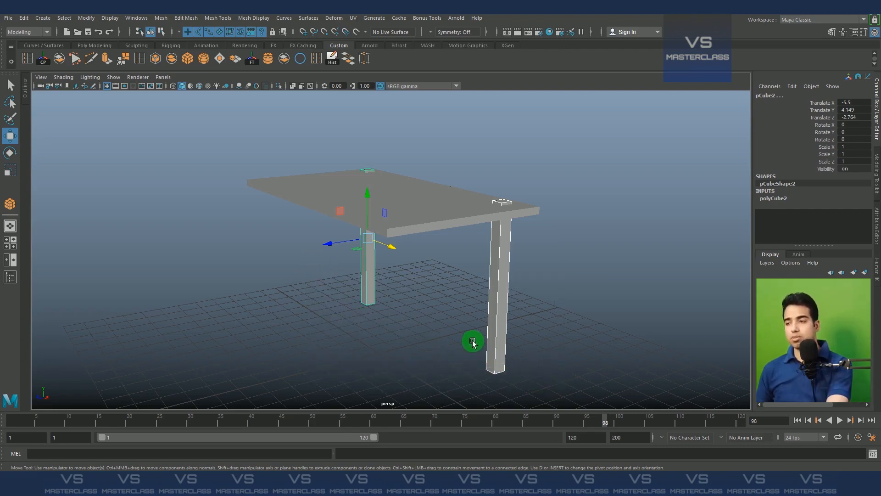
click(473, 377)
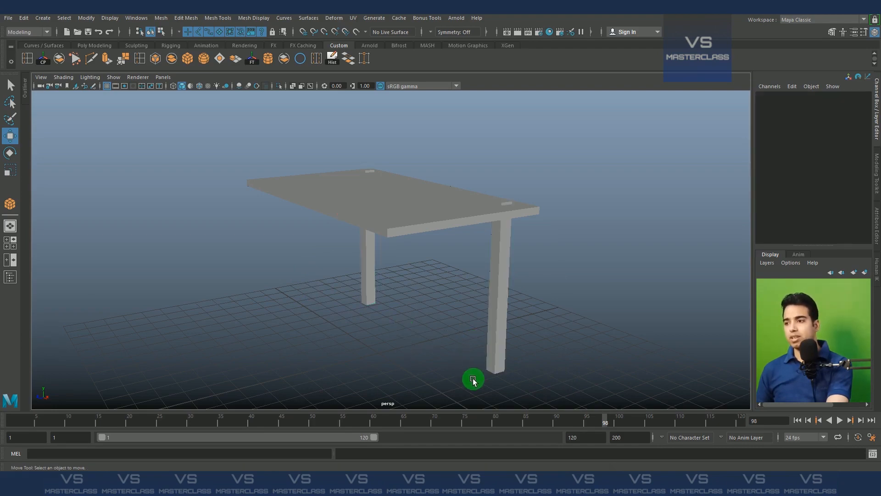
drag(458, 346, 578, 401)
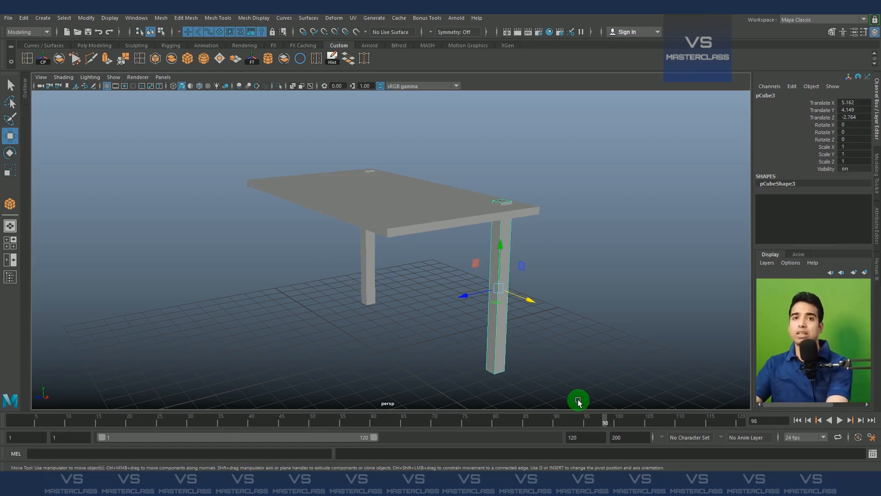
click(535, 367)
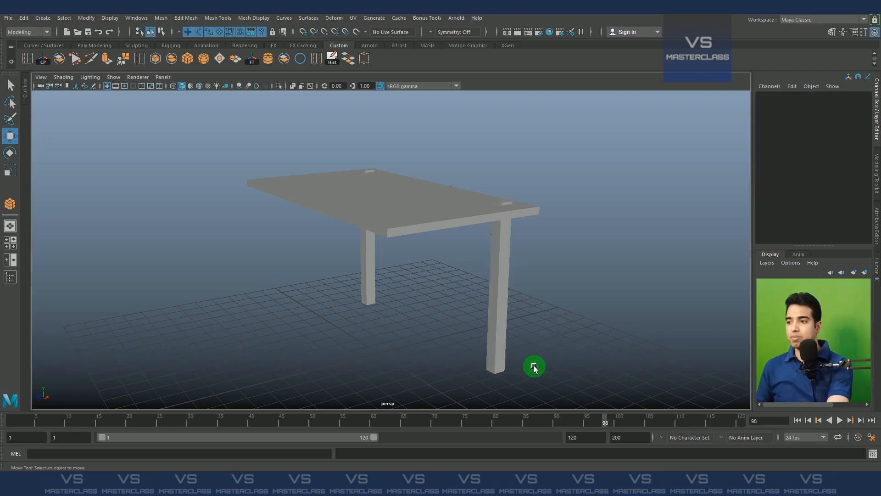
drag(524, 331, 349, 366)
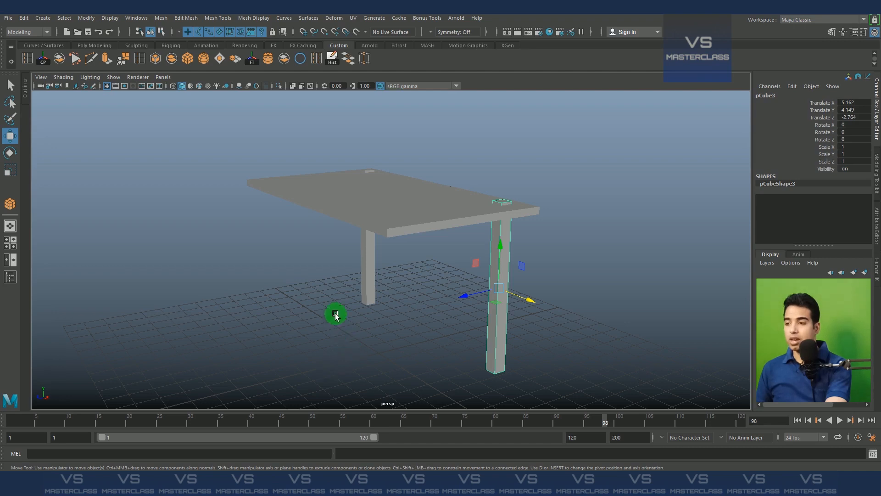
drag(321, 277, 386, 332)
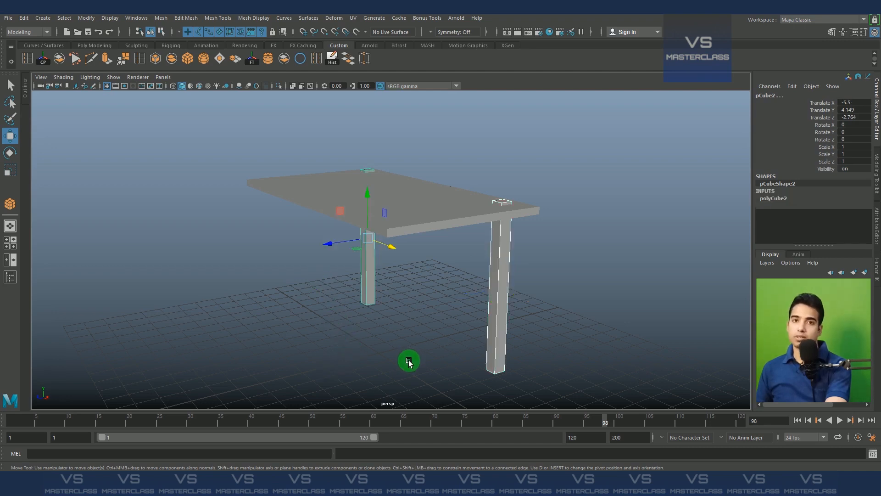
click(291, 192)
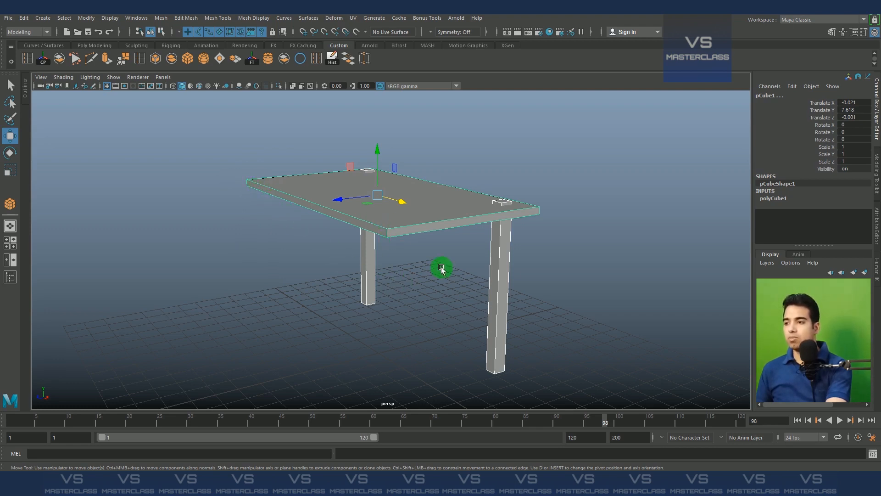
drag(443, 270, 554, 381)
shift+click(382, 223)
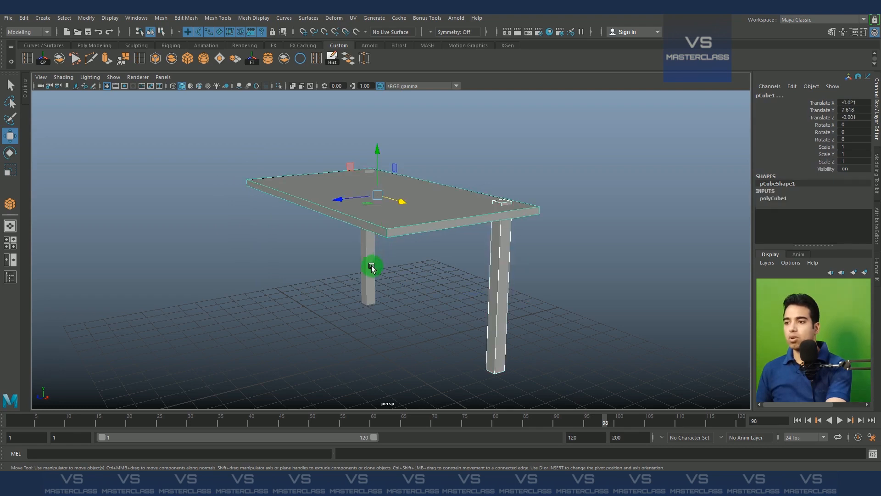
Duplicate the legs and move the copies along Z to the front corners of the tabletop
drag(360, 265, 452, 338)
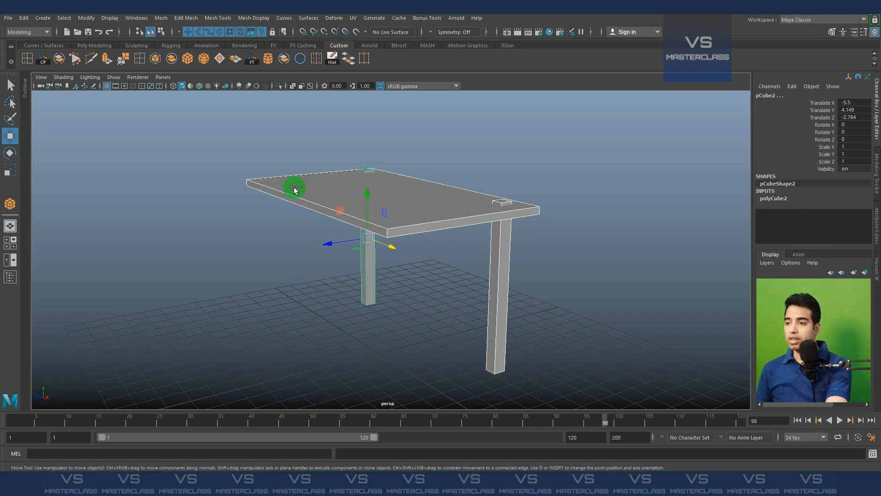
drag(252, 153, 282, 217)
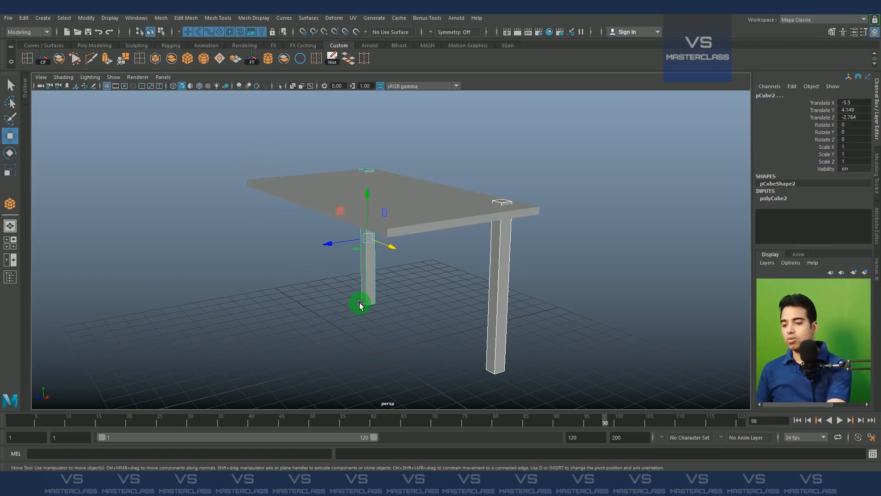
key(ctrl+d)
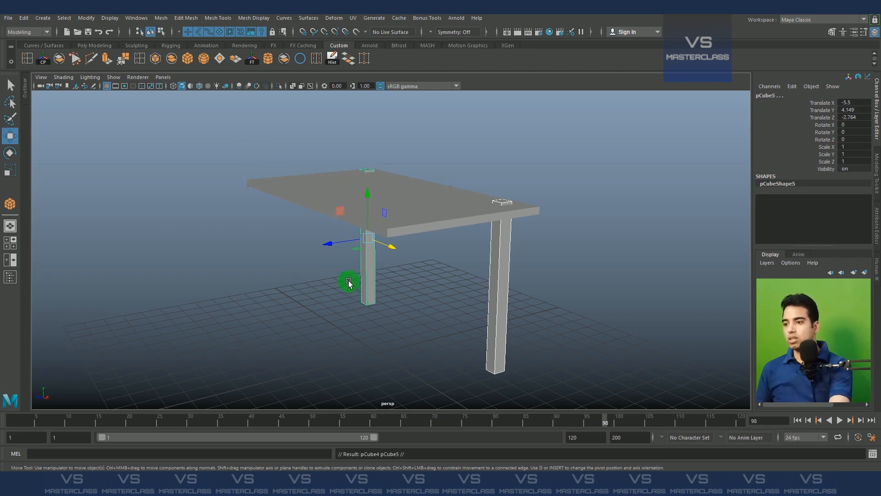
drag(329, 244, 232, 252)
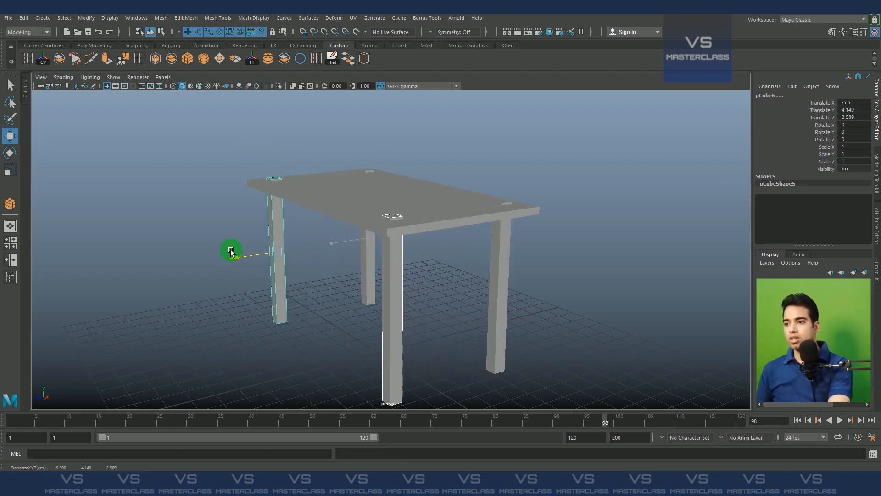
click(670, 266)
alt+drag(669, 267, 399, 292)
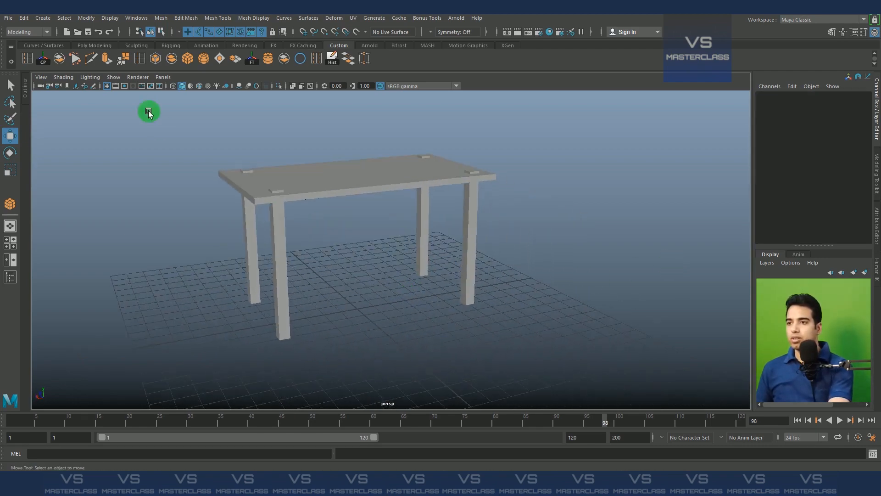
Turn on wireframe-on-shaded display and orbit around the finished four-legged table
click(200, 87)
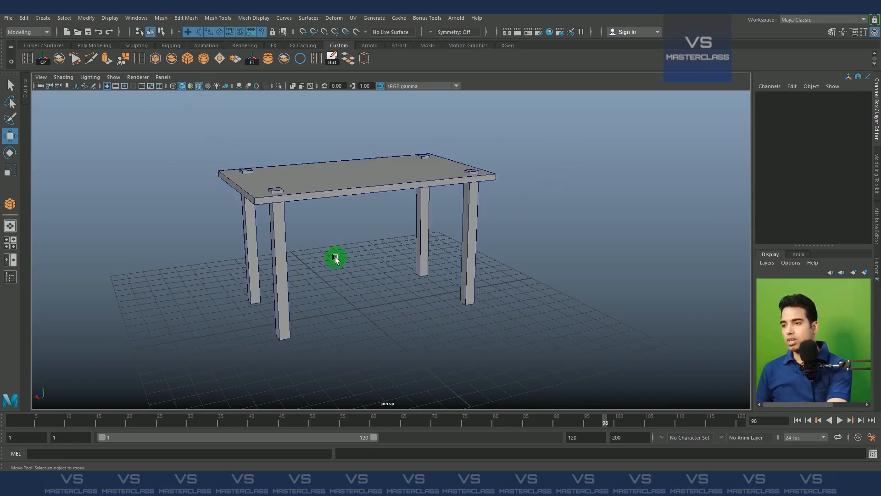
alt+drag(335, 256, 376, 315)
alt+right_drag(376, 315, 423, 266)
alt+drag(423, 277, 417, 275)
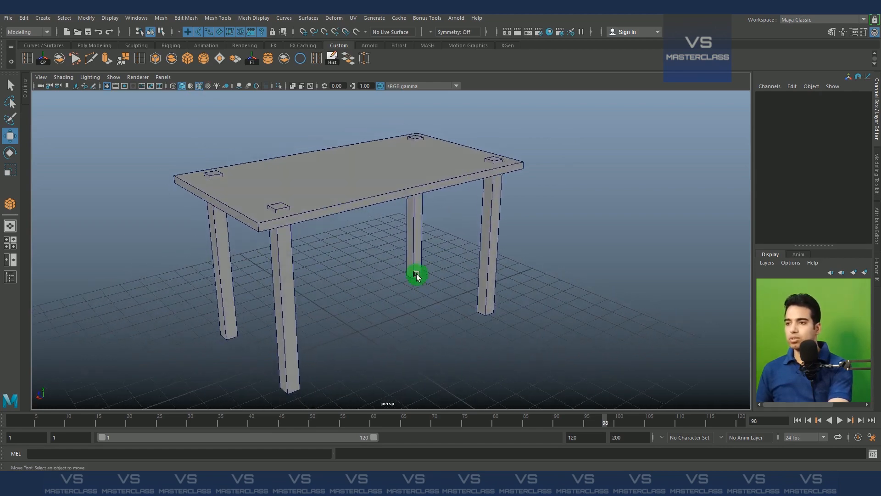